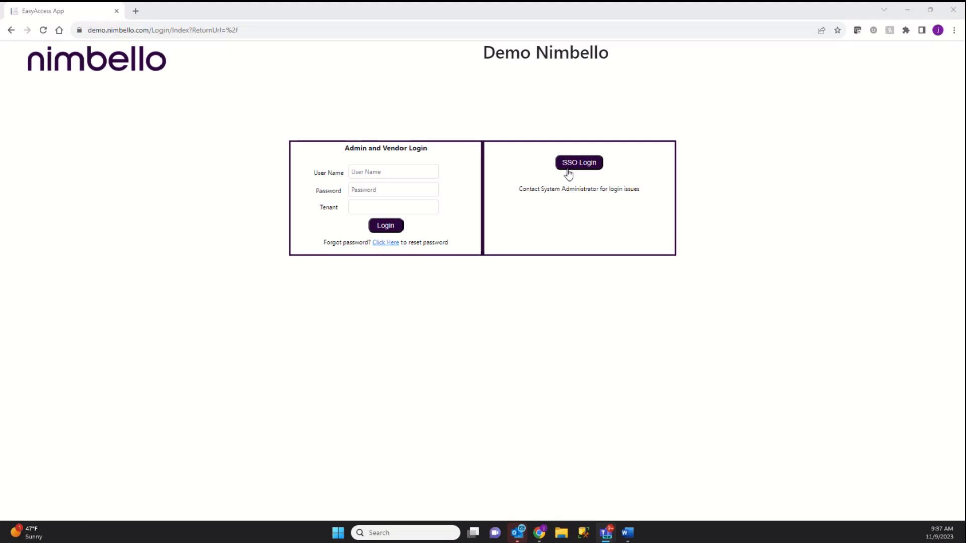
# Log in through the Admin and Vendor Login as administrator, entering the account password and the tenant
pyautogui.click(396, 169)
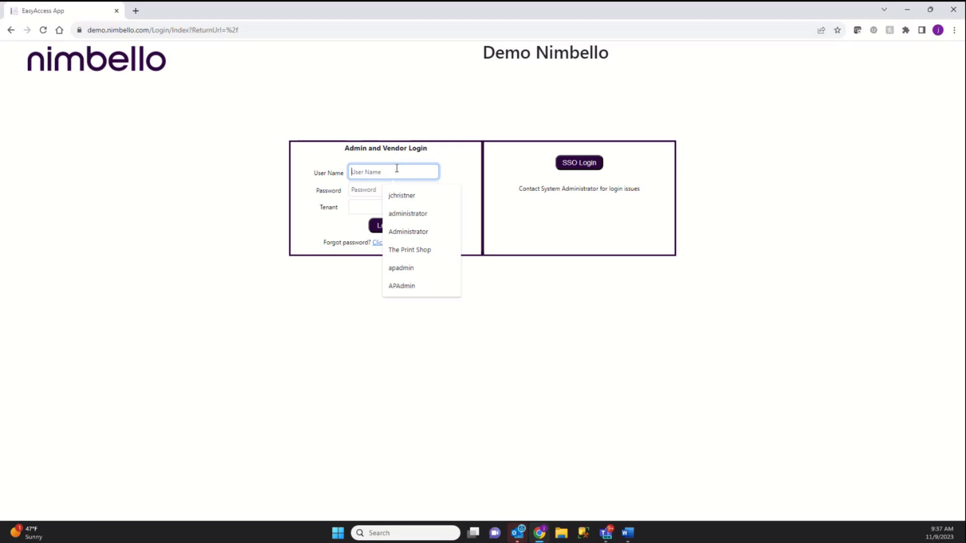
pyautogui.click(404, 214)
pyautogui.click(379, 189)
pyautogui.write('••')
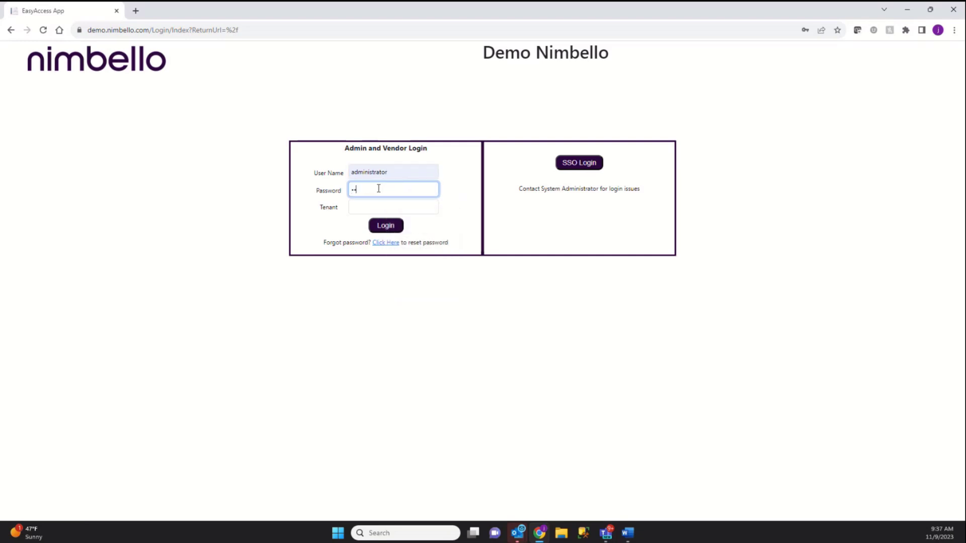
pyautogui.press('Tab')
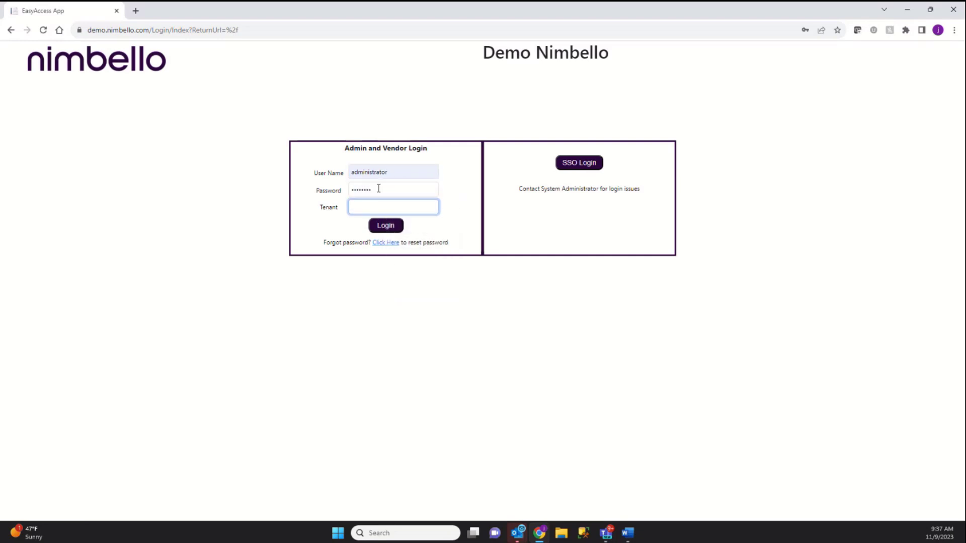
pyautogui.click(418, 209)
pyautogui.click(398, 257)
pyautogui.click(378, 226)
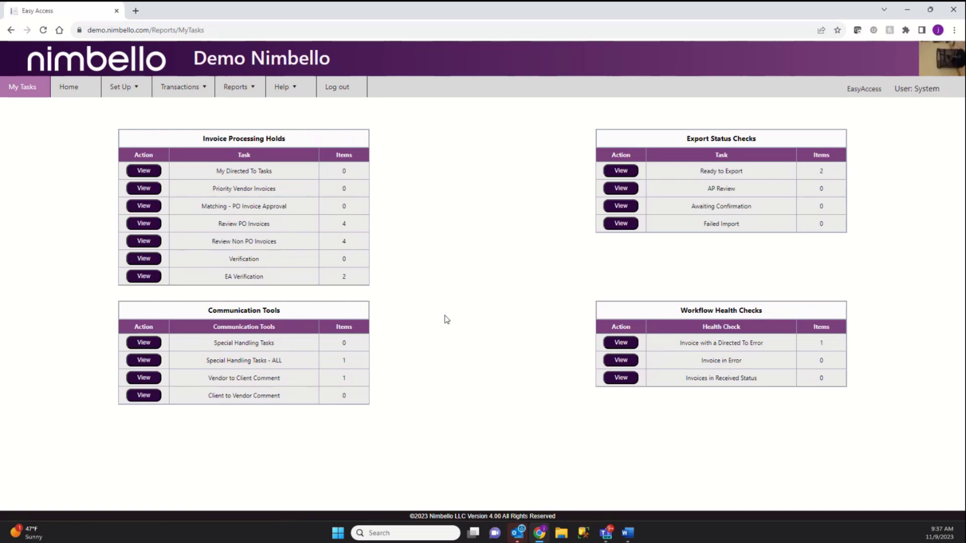
# Open the details of the CONNECTION invoice from the Review Non PO Invoices task and expand its invoice image
pyautogui.click(144, 242)
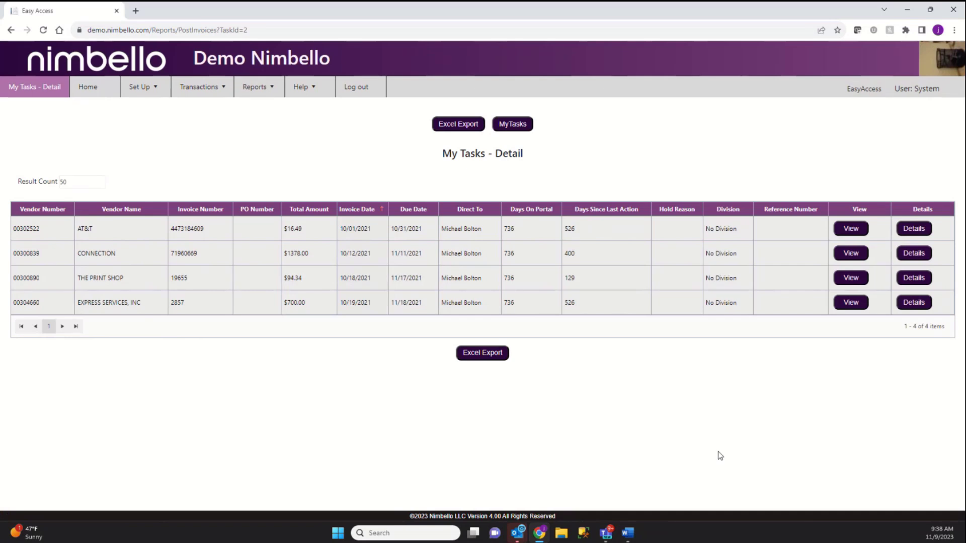
pyautogui.click(914, 253)
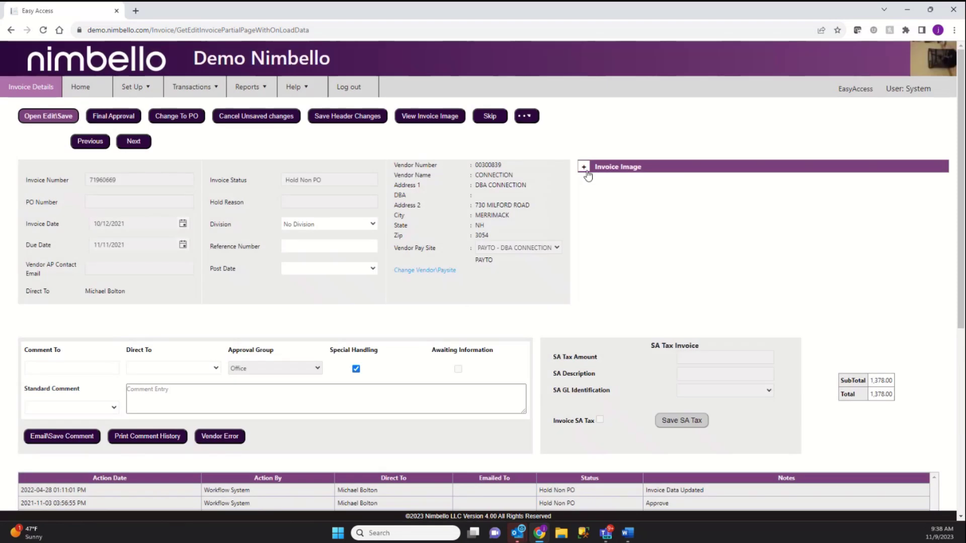
pyautogui.click(585, 170)
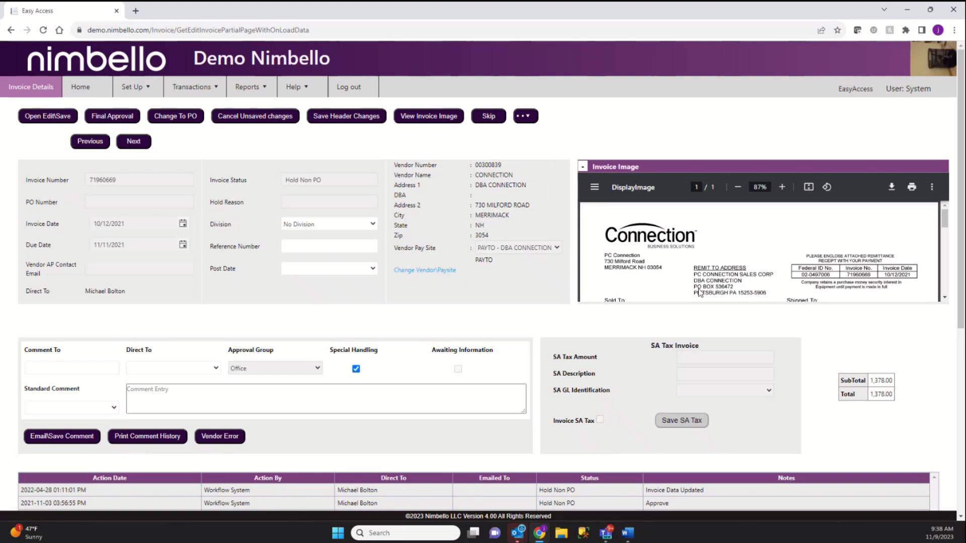
pyautogui.scroll(-3, 752, 245)
pyautogui.scroll(3, 752, 244)
# View the full invoice image in its own window and put that window away
pyautogui.click(443, 124)
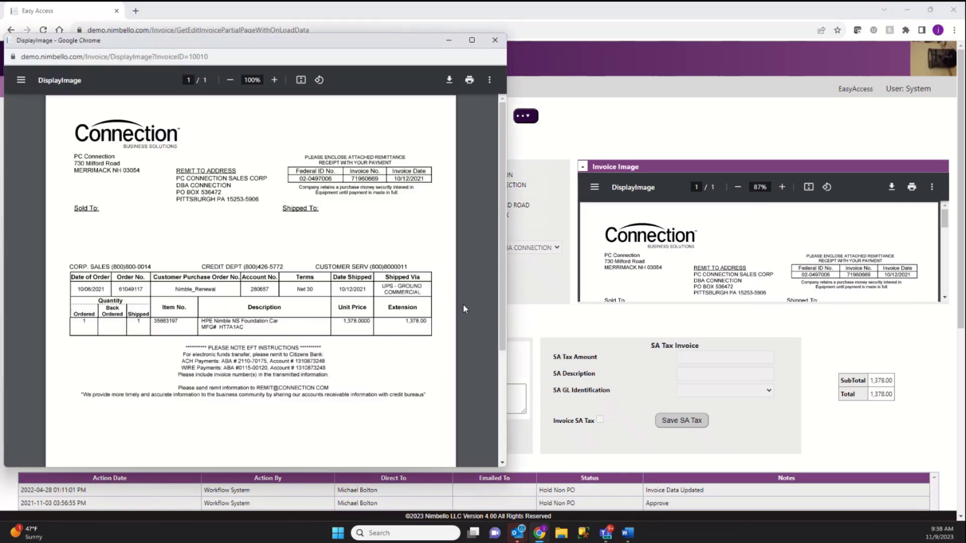
pyautogui.scroll(-5, 463, 305)
pyautogui.scroll(5, 463, 305)
pyautogui.click(449, 43)
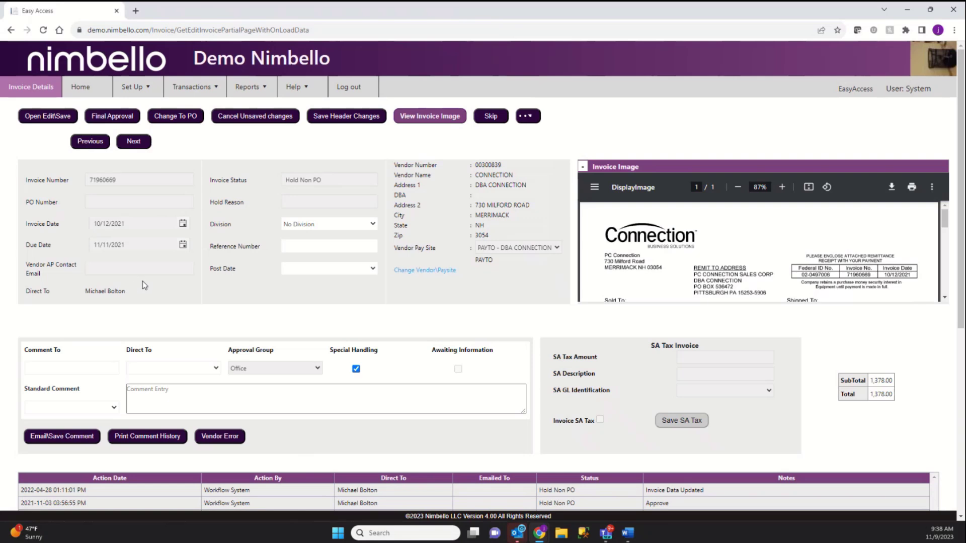
# Make the invoice header editable and check the available Vendor Pay Site choices
pyautogui.click(40, 117)
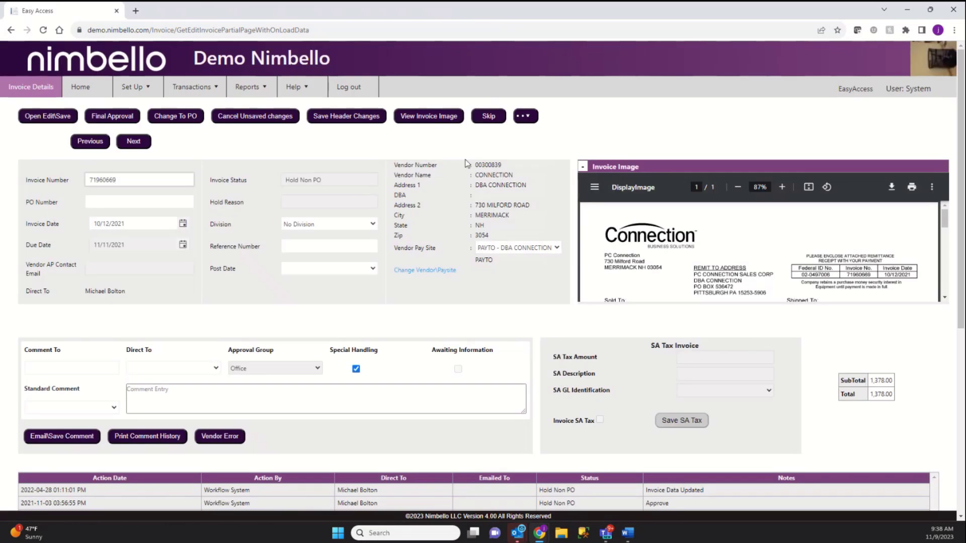
pyautogui.click(545, 250)
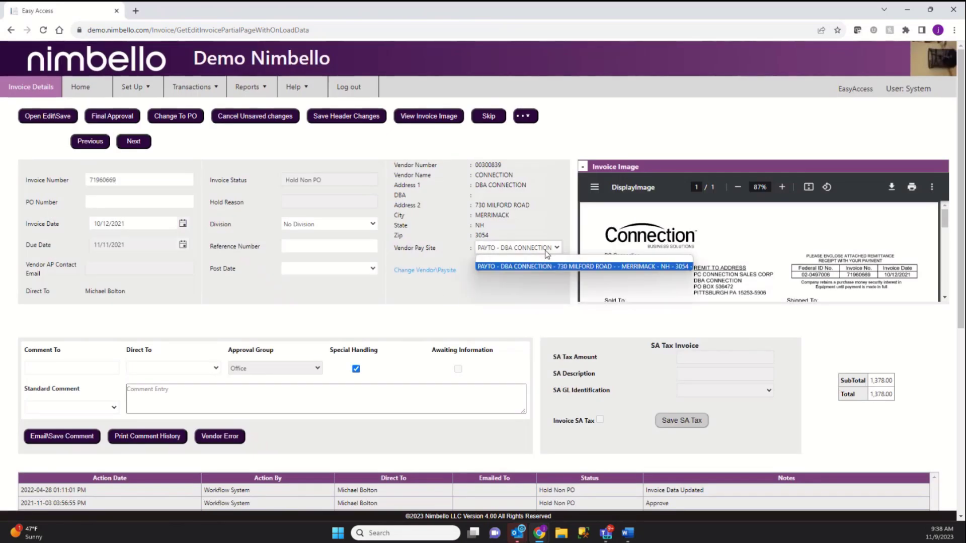
pyautogui.click(431, 272)
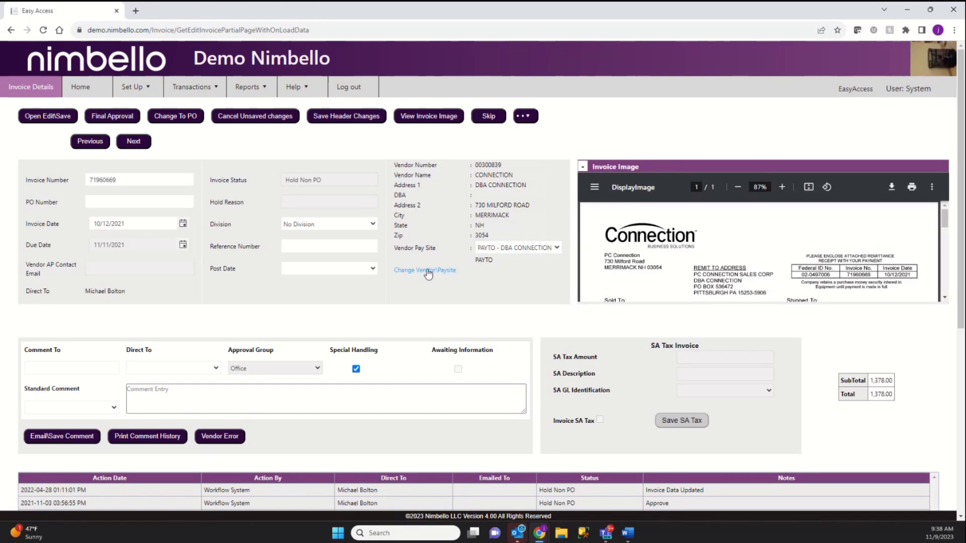
# Start changing the vendor/paysite and search the vendors by the name "nicor"
pyautogui.click(428, 270)
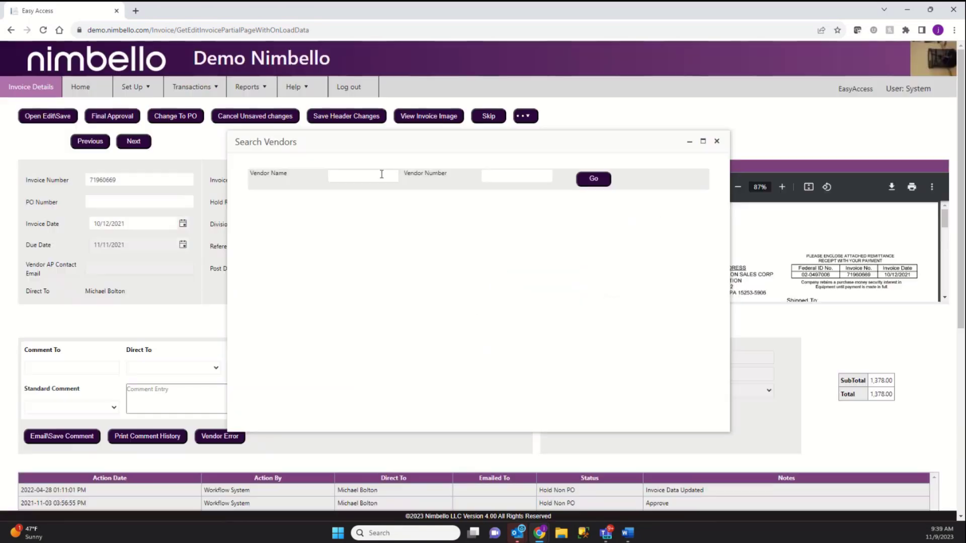
pyautogui.click(357, 176)
pyautogui.write('nicor')
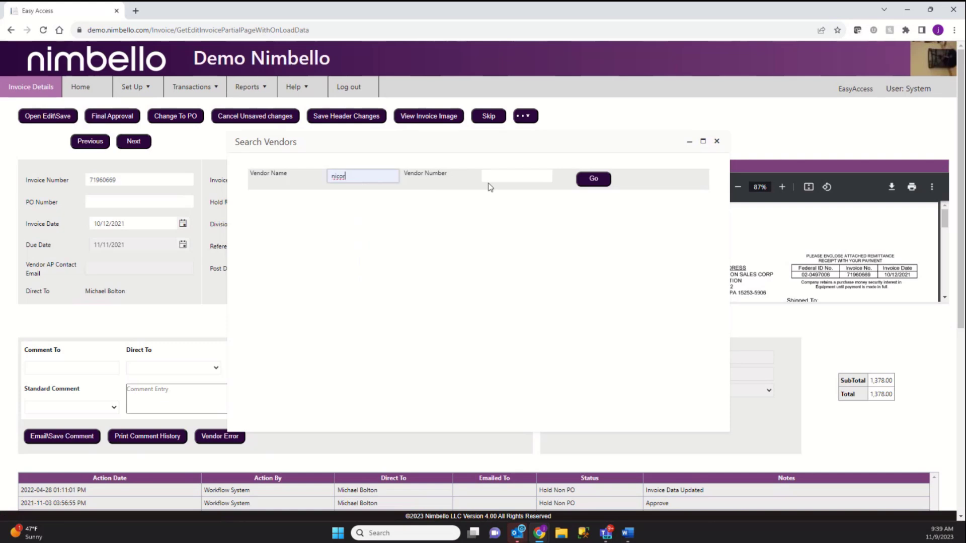
pyautogui.click(592, 179)
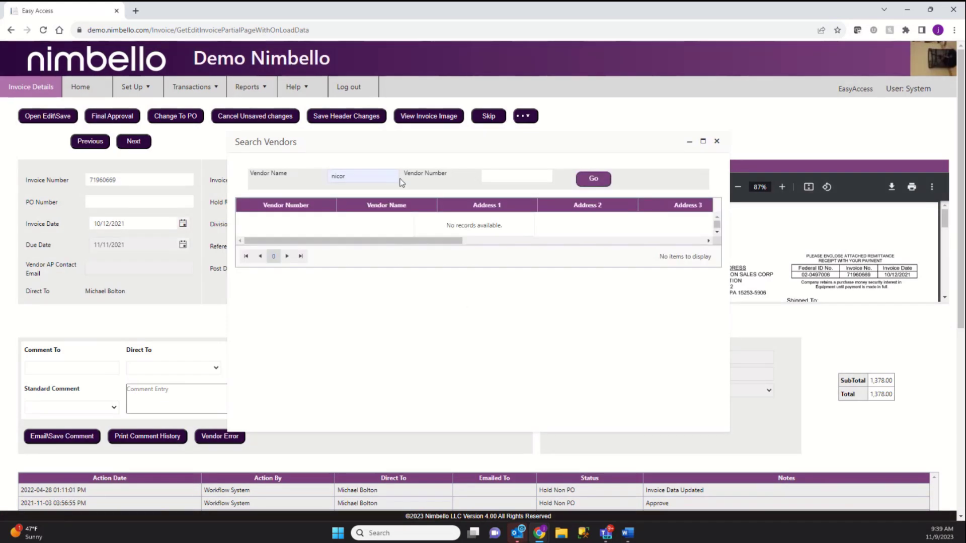
# List vendors with a blank name search, close the vendor search without choosing one, and cancel the unsaved invoice changes
pyautogui.doubleClick(338, 176)
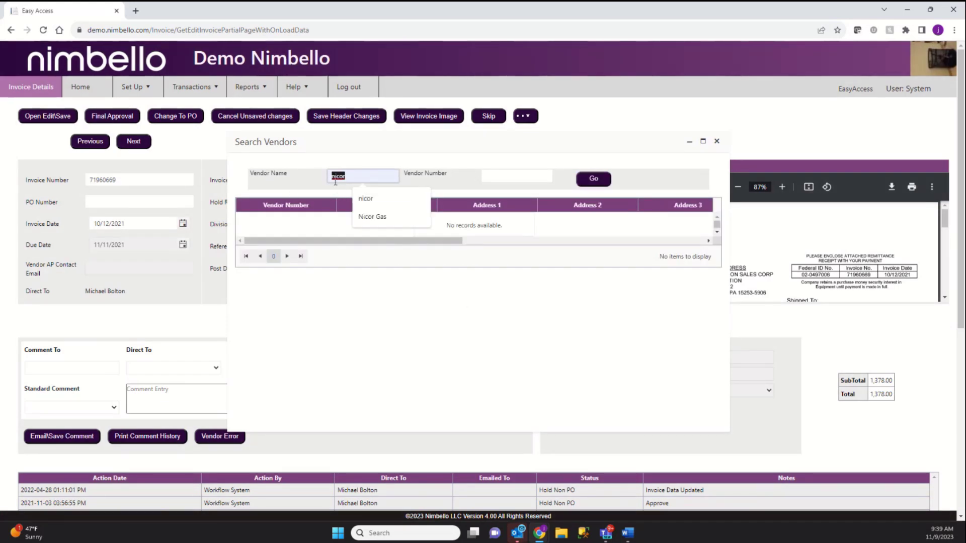
pyautogui.press('BackSpace')
pyautogui.click(591, 179)
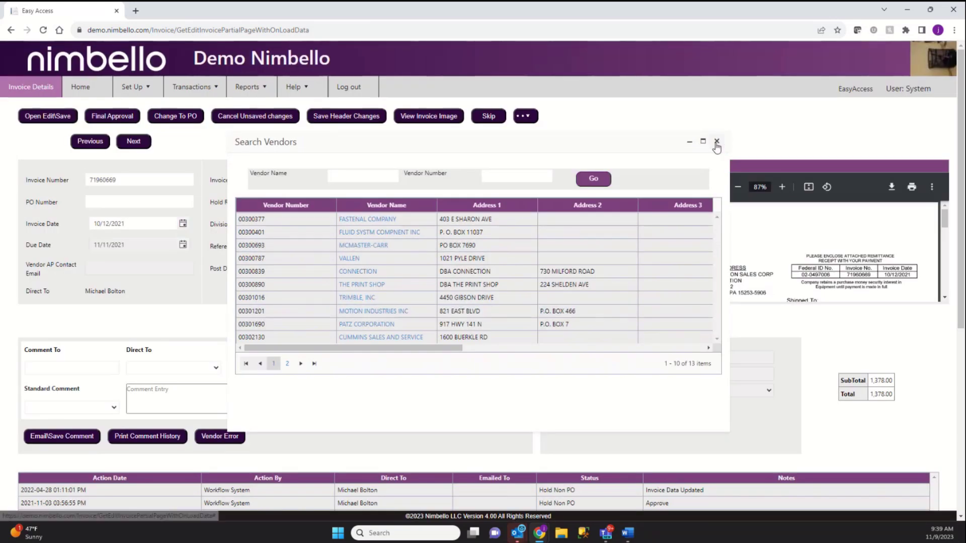
pyautogui.click(716, 142)
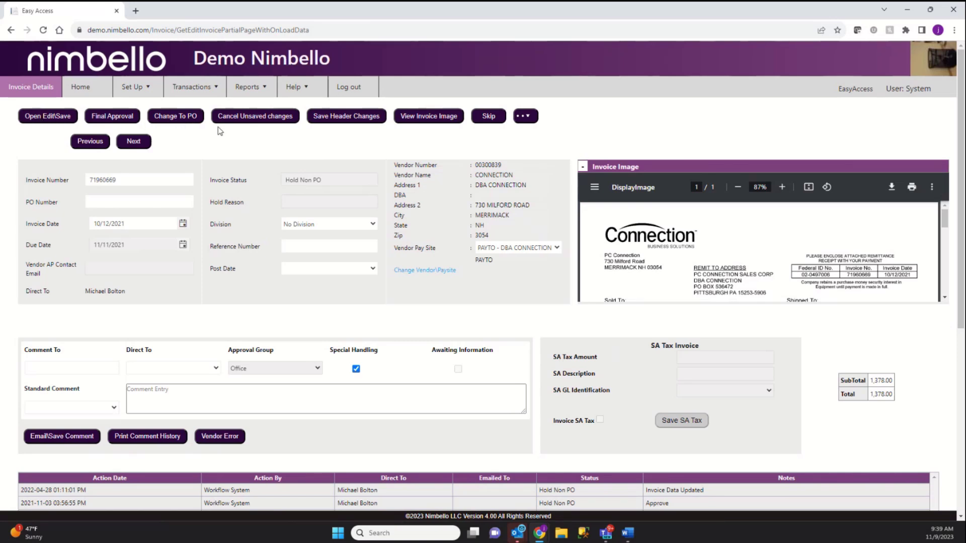
pyautogui.click(257, 120)
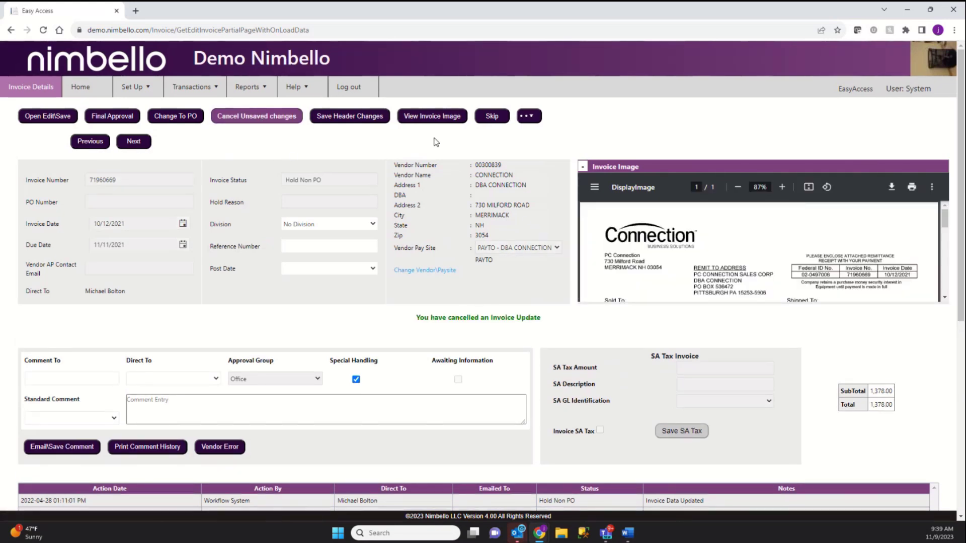
# Look through the additional invoice actions and the recipients offered for Comment To and Direct To
pyautogui.click(538, 122)
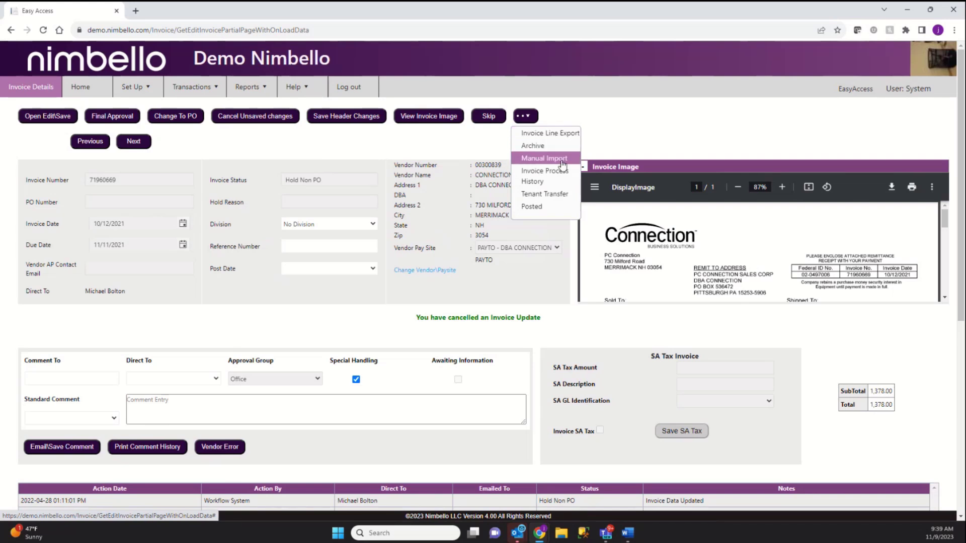
pyautogui.click(475, 192)
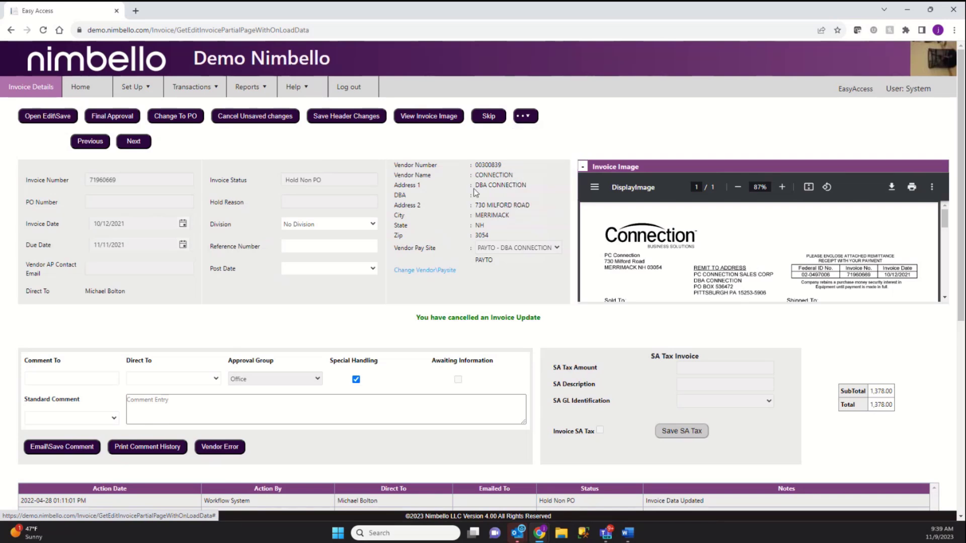
pyautogui.scroll(-2, 403, 217)
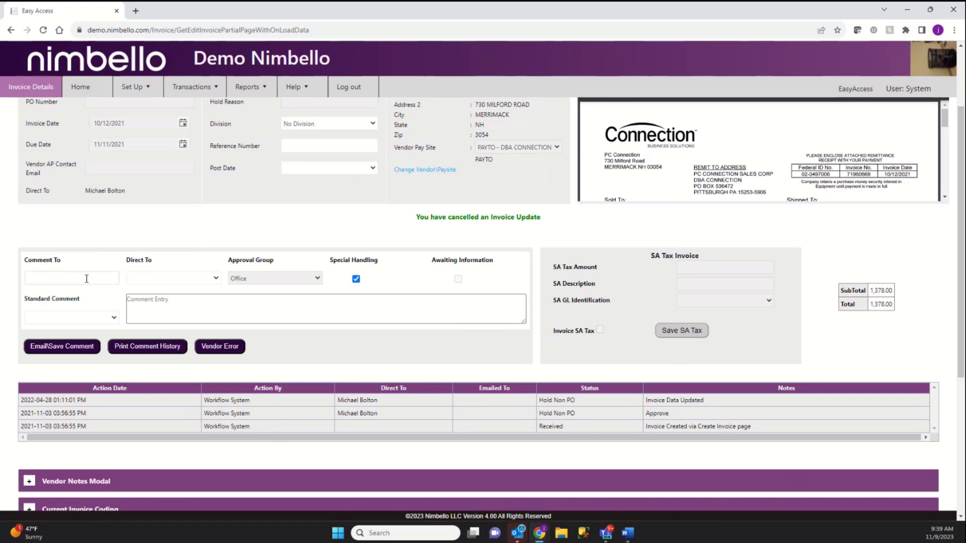
pyautogui.click(86, 278)
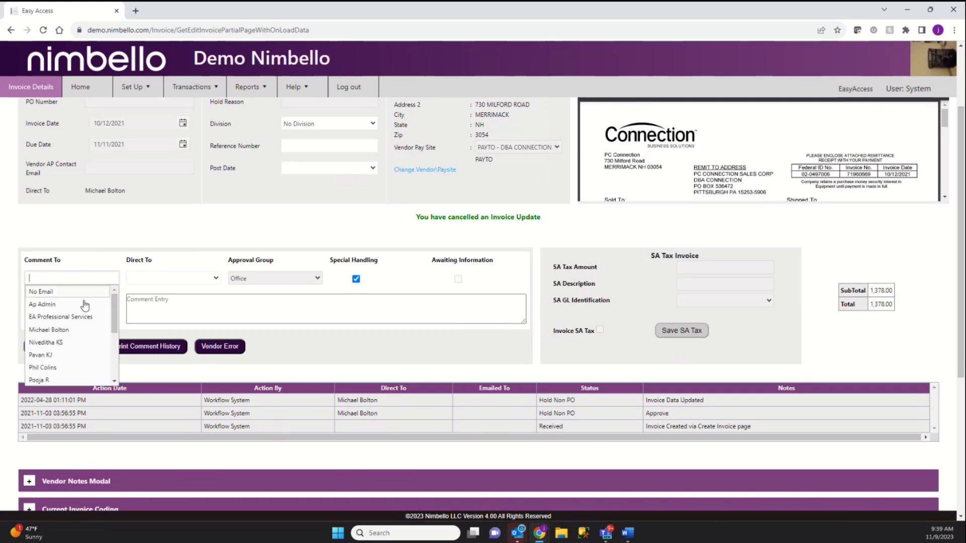
pyautogui.click(189, 278)
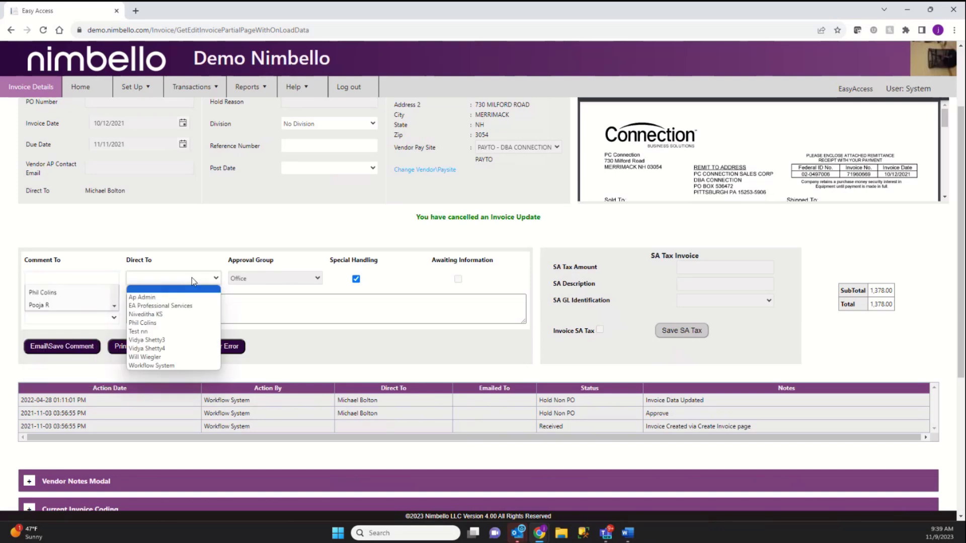
pyautogui.click(193, 287)
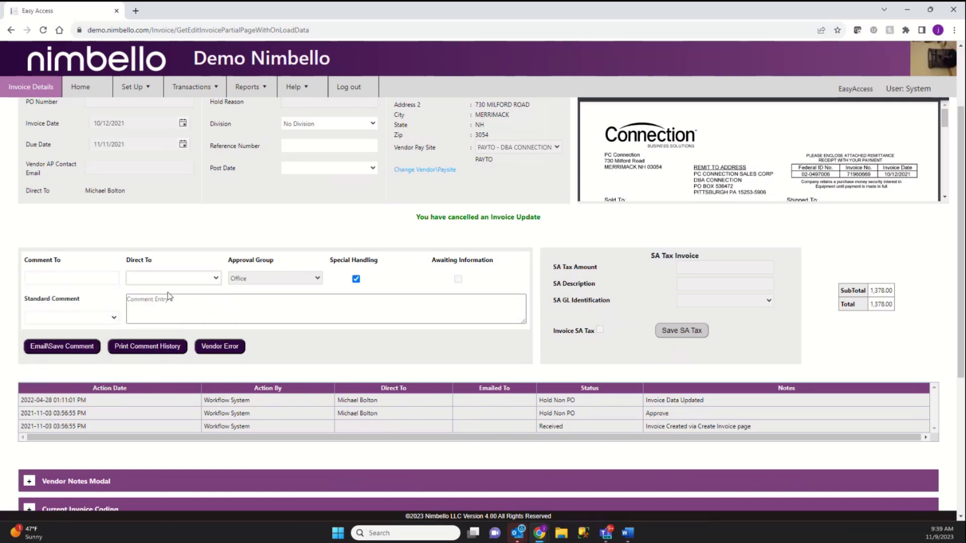
# Fill the comment entry with the standard comment "Pay with ACH"
pyautogui.click(106, 320)
pyautogui.click(97, 337)
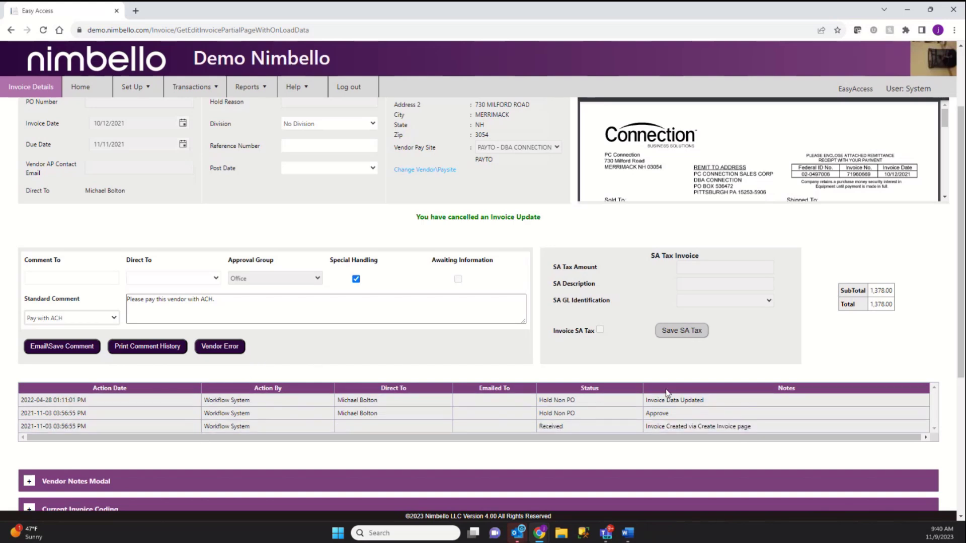
# Check the vendor notes, collapse them again, and expand the Current Invoice Coding section
pyautogui.scroll(-4, 427, 447)
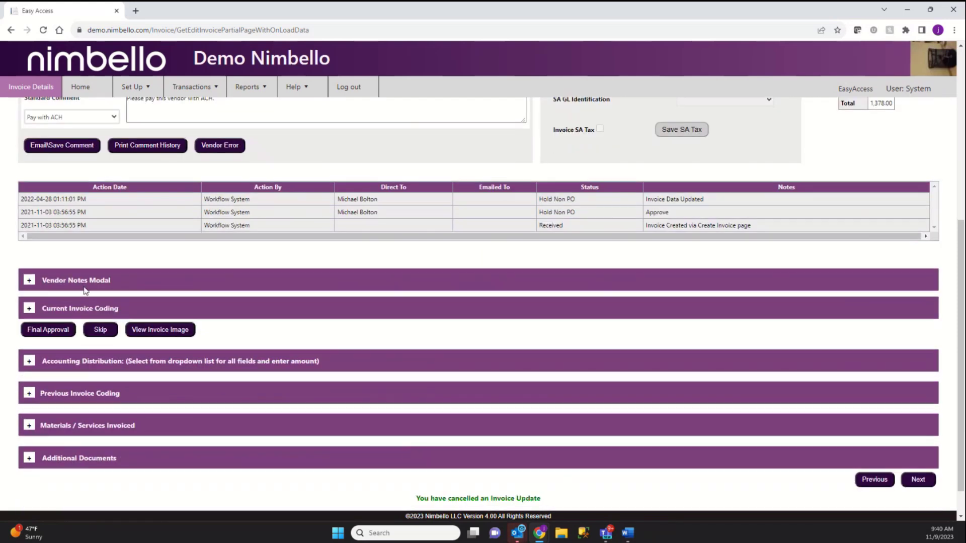
pyautogui.click(28, 280)
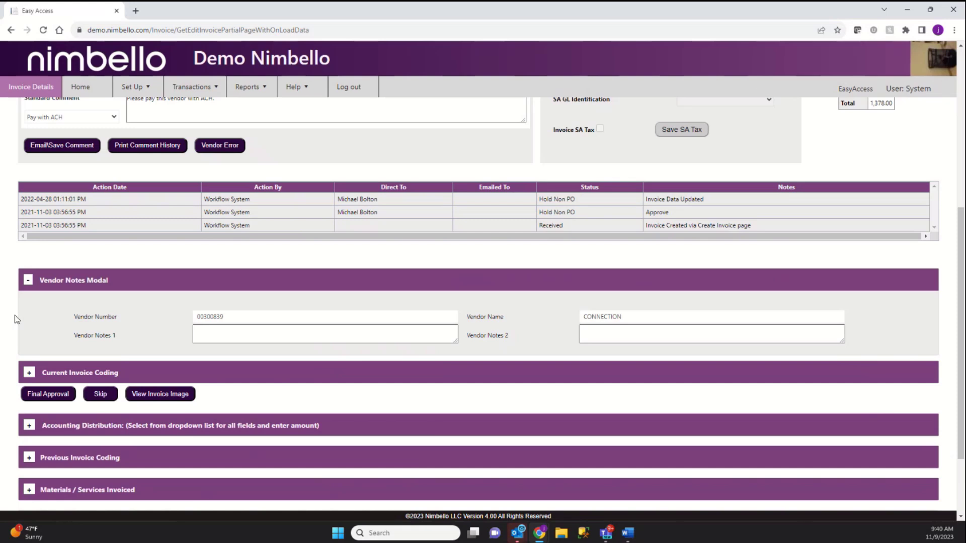
pyautogui.click(29, 281)
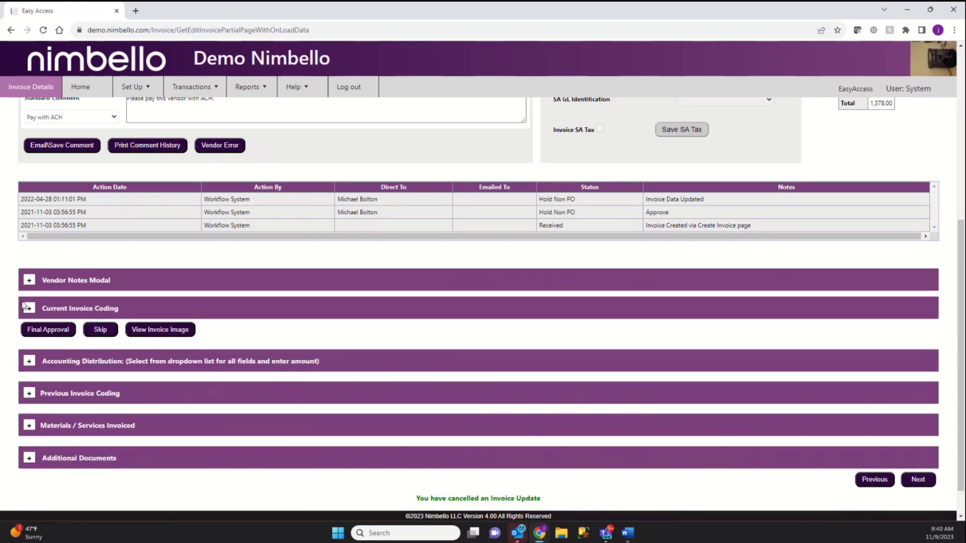
pyautogui.scroll(-1, 27, 276)
pyautogui.click(27, 273)
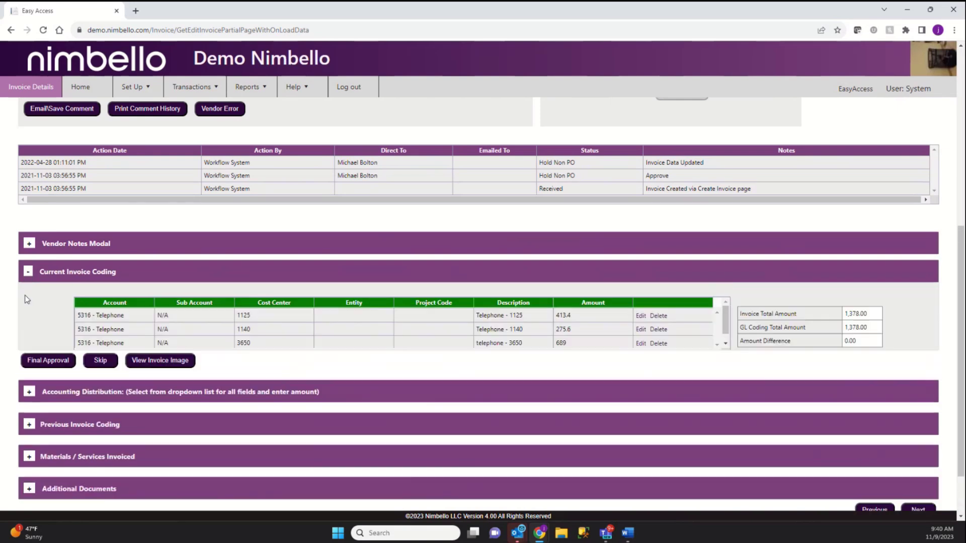
# Expand the Accounting Distribution, Previous Invoice Coding and Materials / Services Invoiced sections to examine the invoice's coding and line items
pyautogui.scroll(-1, 28, 352)
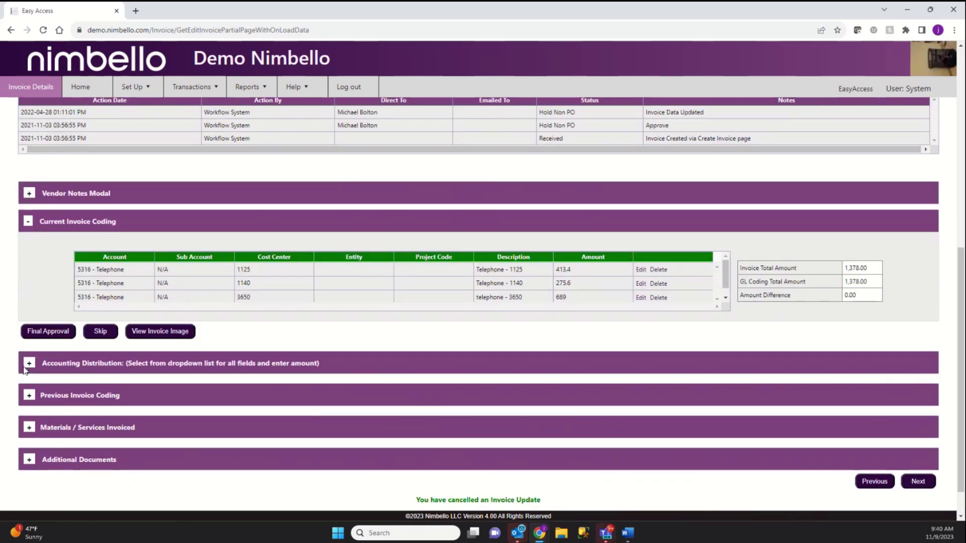
pyautogui.click(28, 365)
pyautogui.scroll(-1, 25, 433)
pyautogui.click(28, 447)
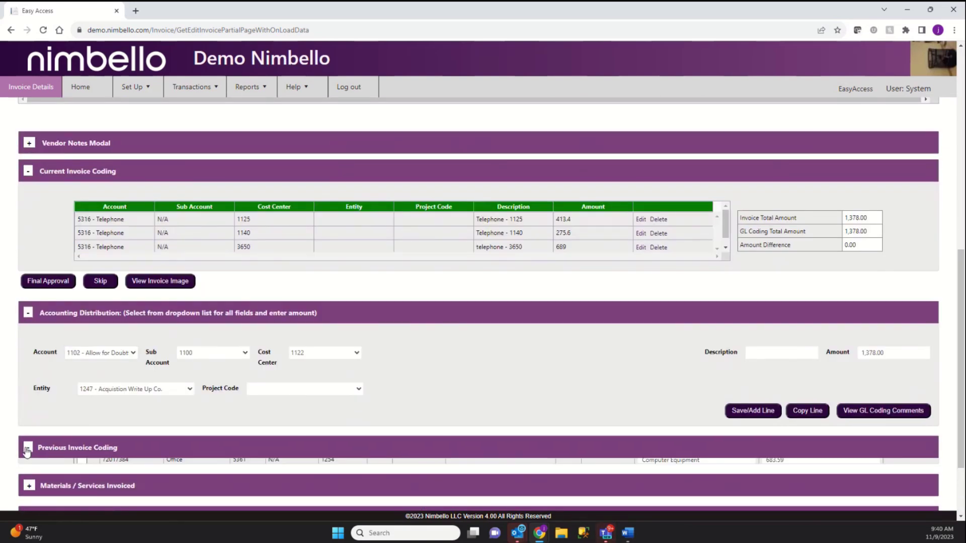
pyautogui.scroll(-1, 4, 377)
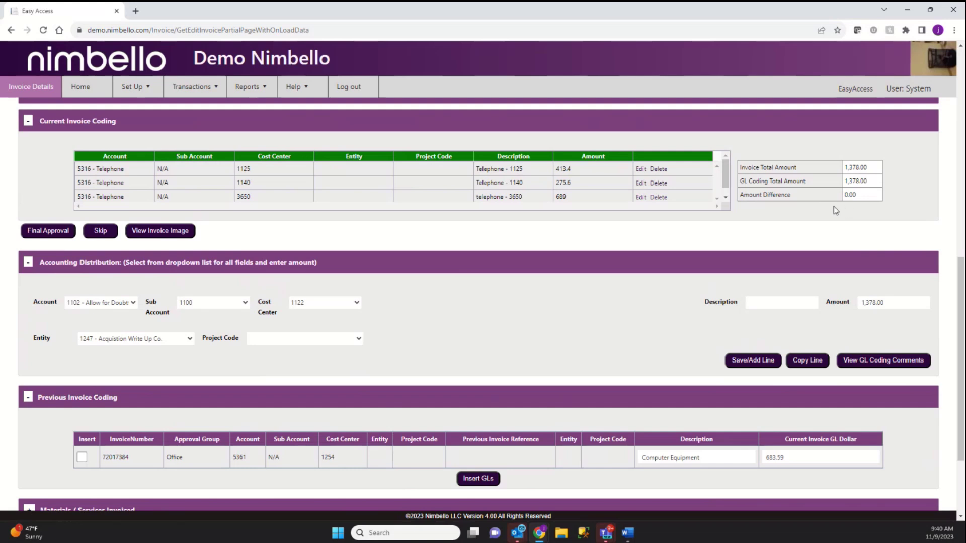
pyautogui.scroll(-3, 384, 357)
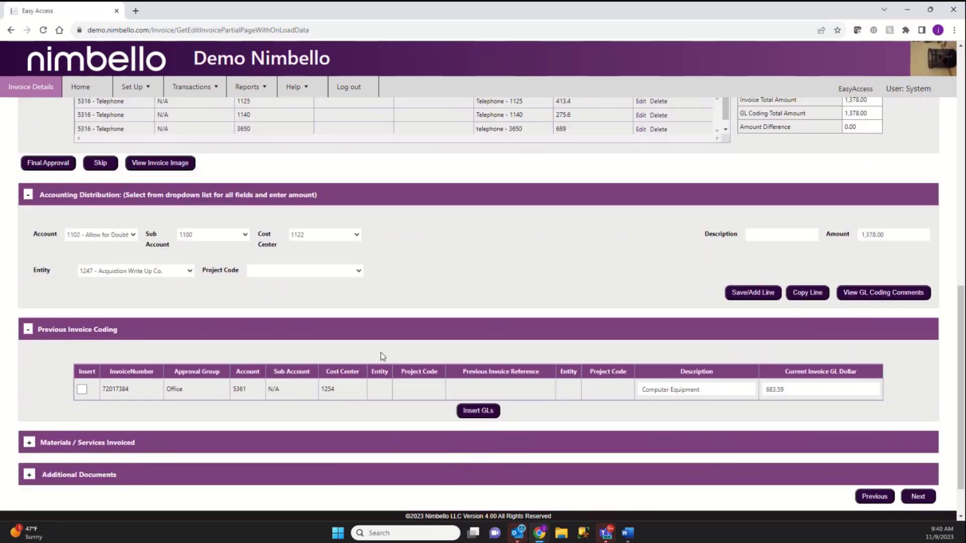
pyautogui.click(29, 389)
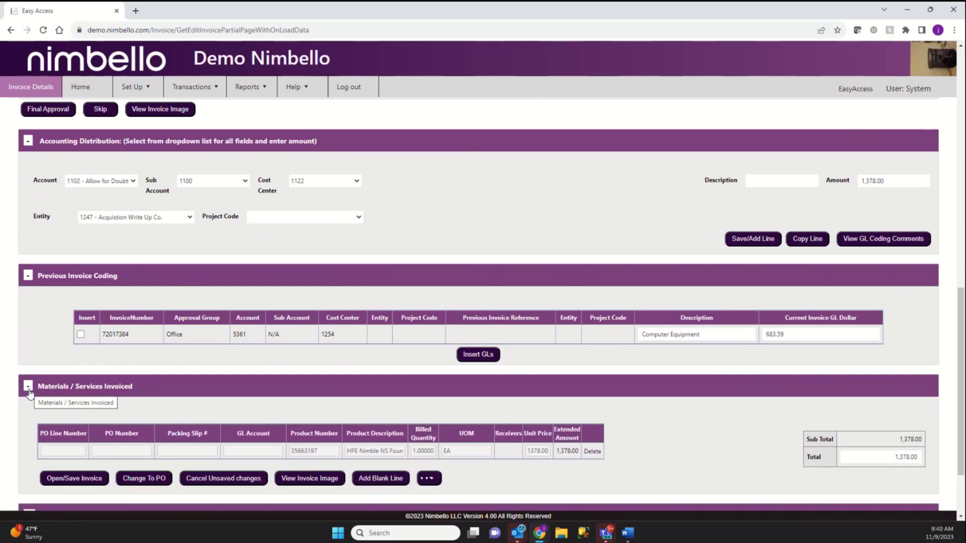
# Collapse Materials / Services Invoiced, then expand Additional Documents to check the attached files and collapse it again
pyautogui.click(29, 392)
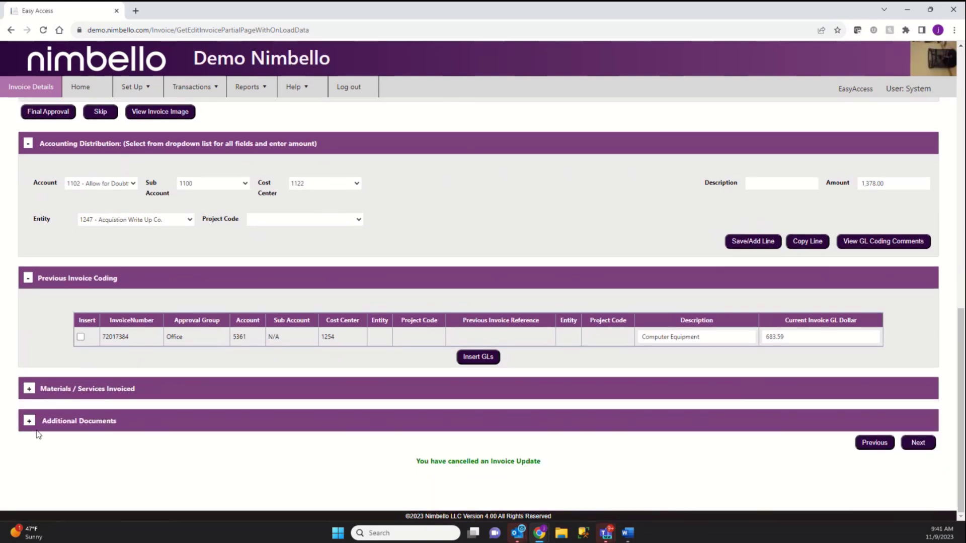
pyautogui.click(31, 424)
pyautogui.scroll(-1, 30, 425)
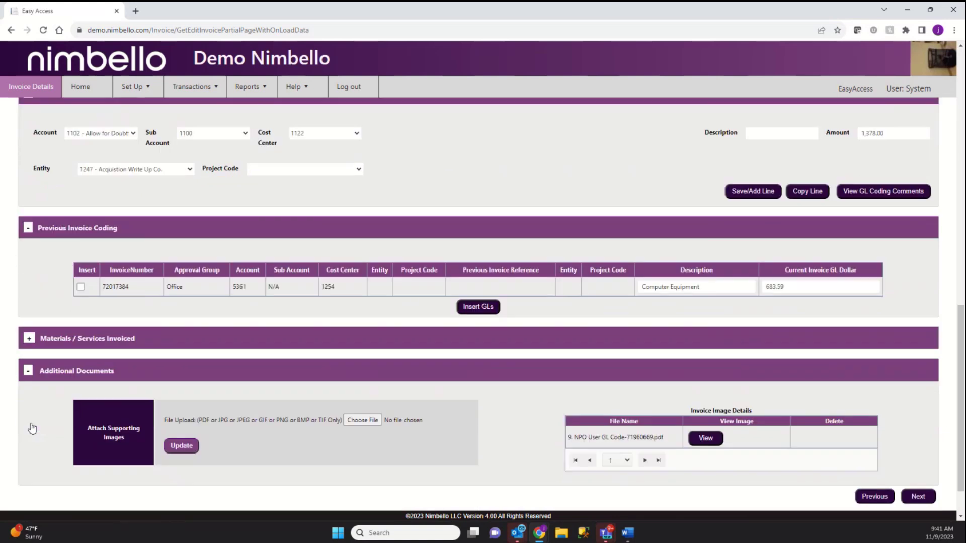
pyautogui.click(28, 372)
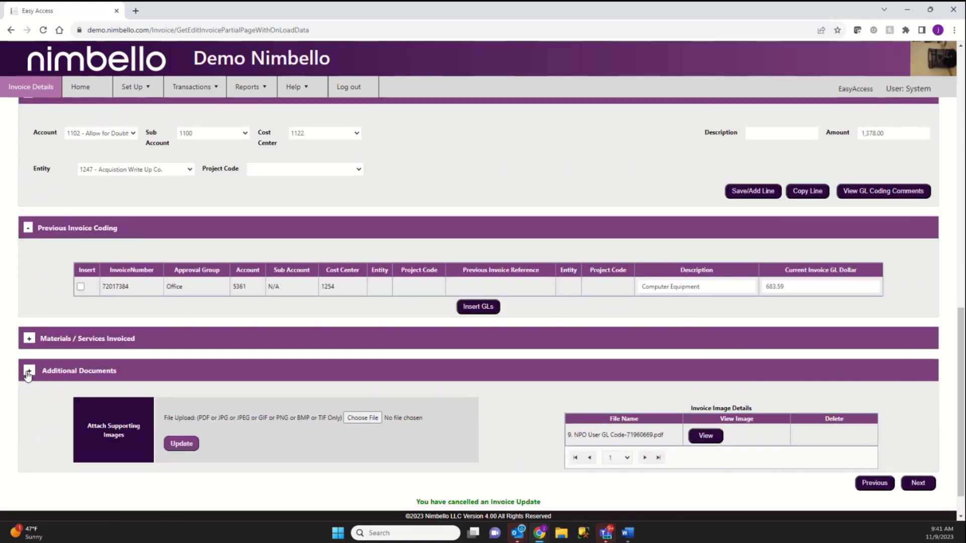
pyautogui.scroll(1, 315, 456)
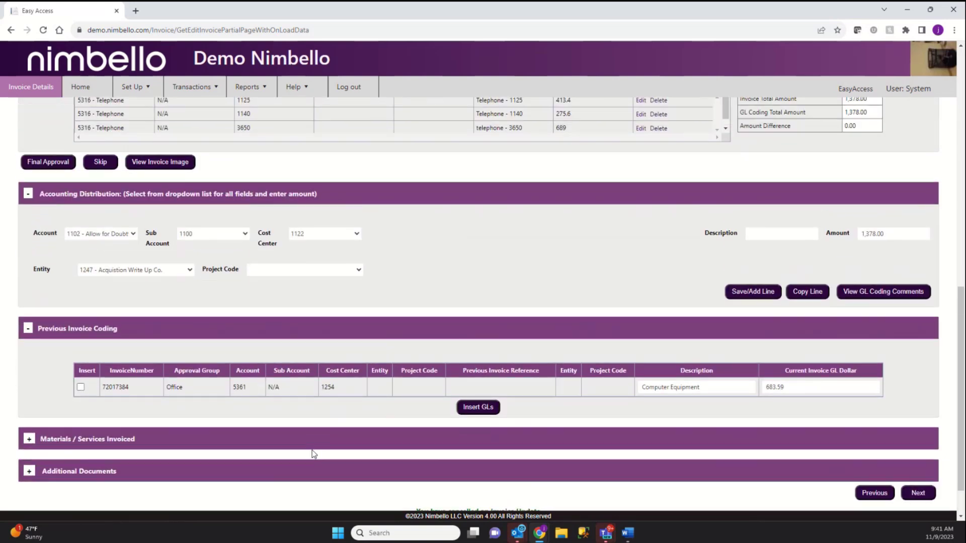
pyautogui.scroll(-1, 713, 500)
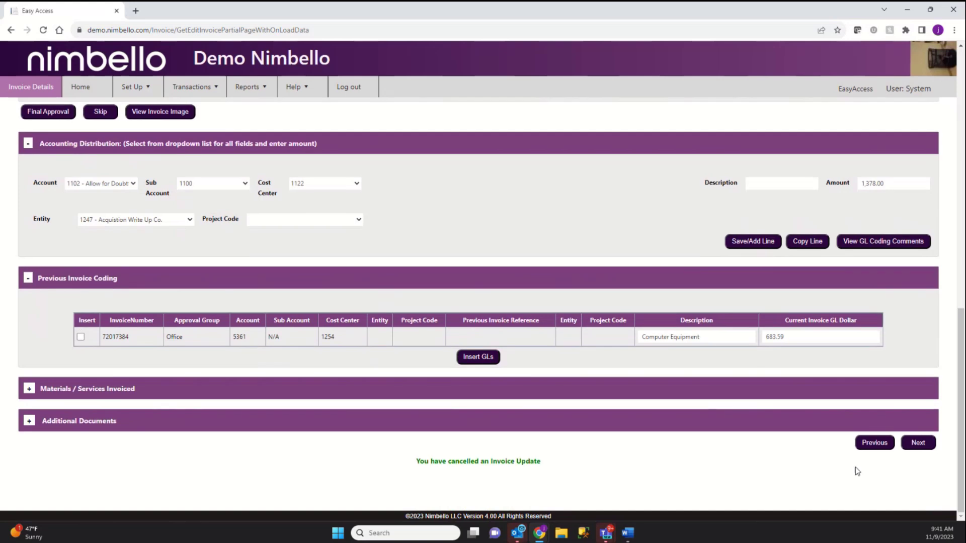
# Advance through the next two non-PO invoices in the review queue
pyautogui.click(928, 445)
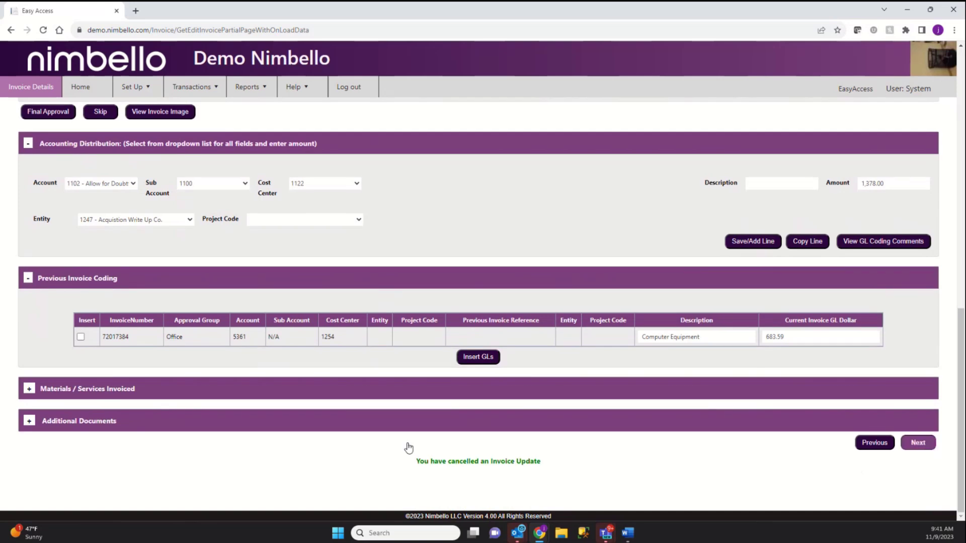
pyautogui.scroll(2, 272, 384)
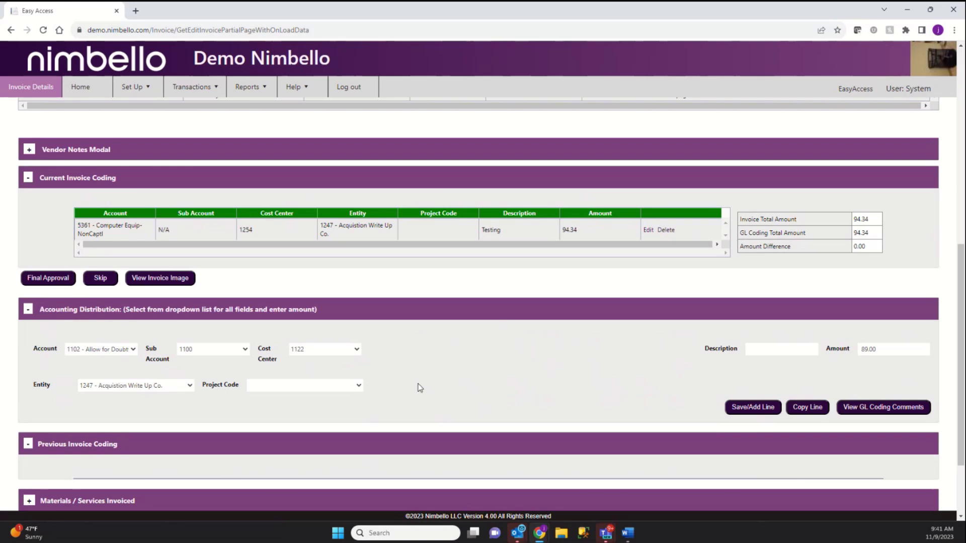
pyautogui.scroll(8, 420, 388)
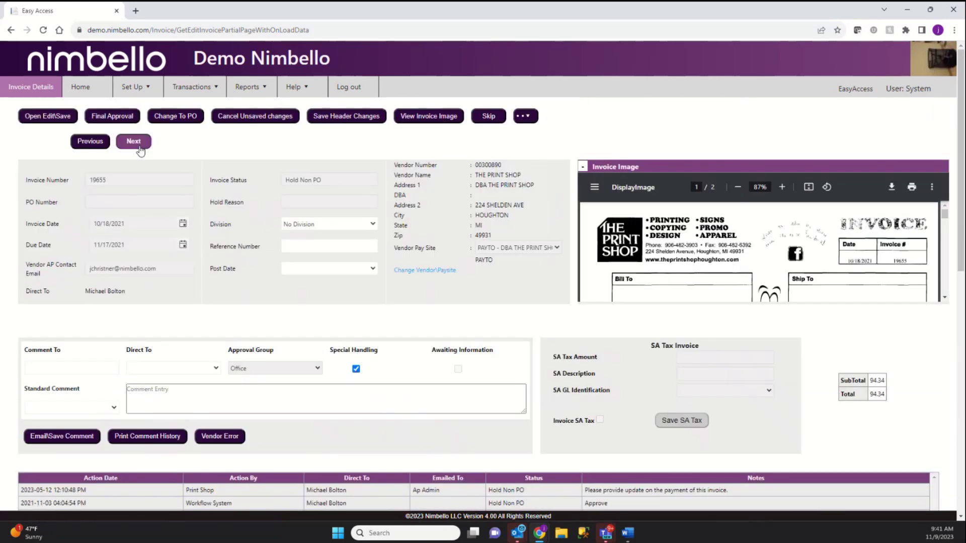
pyautogui.click(134, 141)
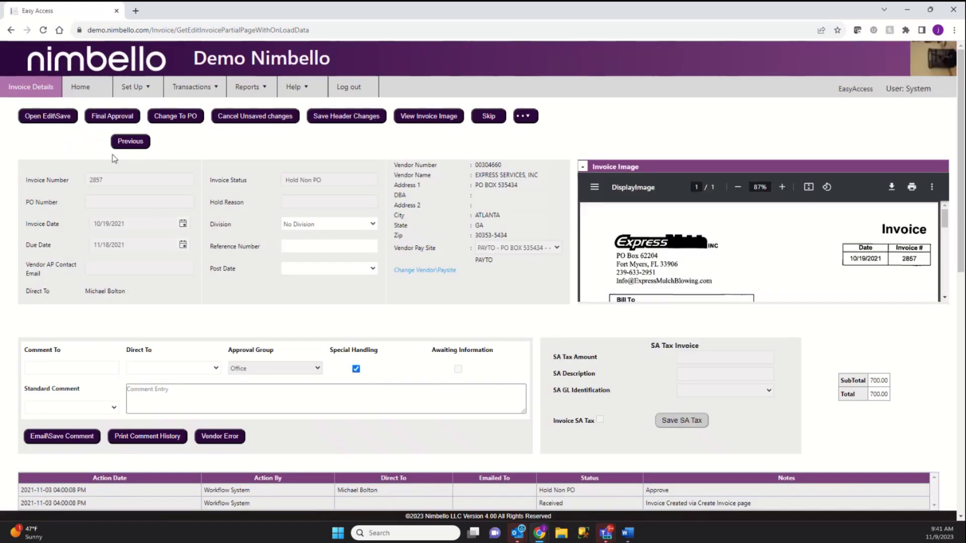
# Return to the task overview and open the details of the Fastenal Company invoice from Review PO Invoices
pyautogui.click(90, 91)
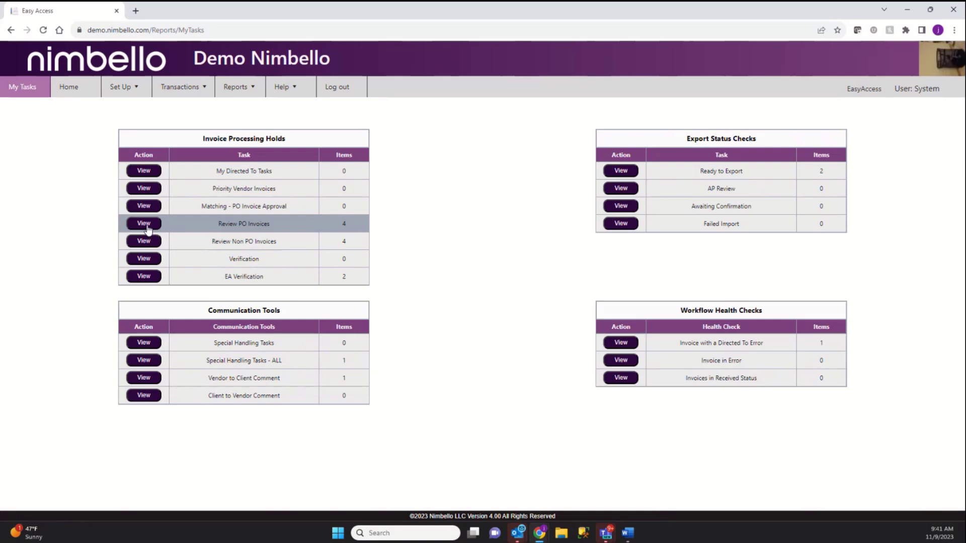
pyautogui.click(149, 227)
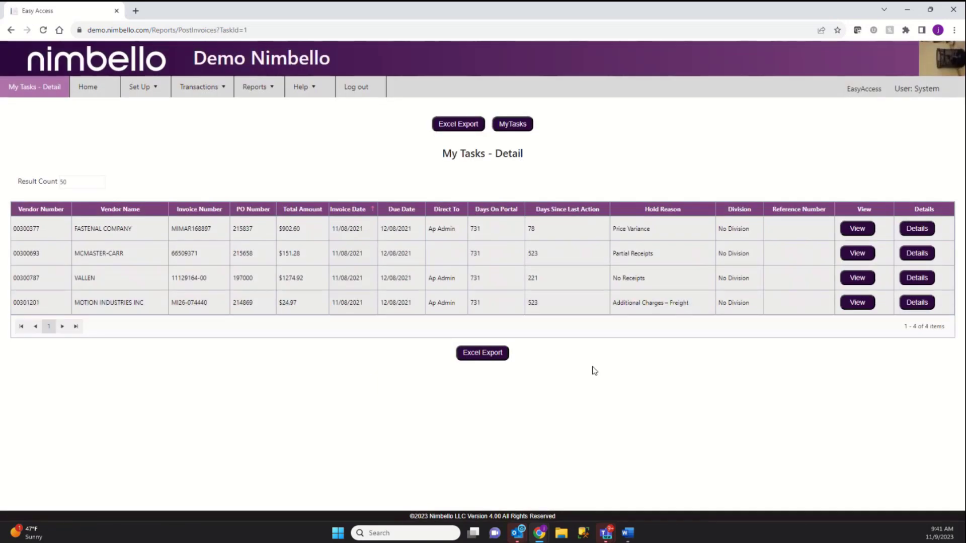
pyautogui.click(927, 230)
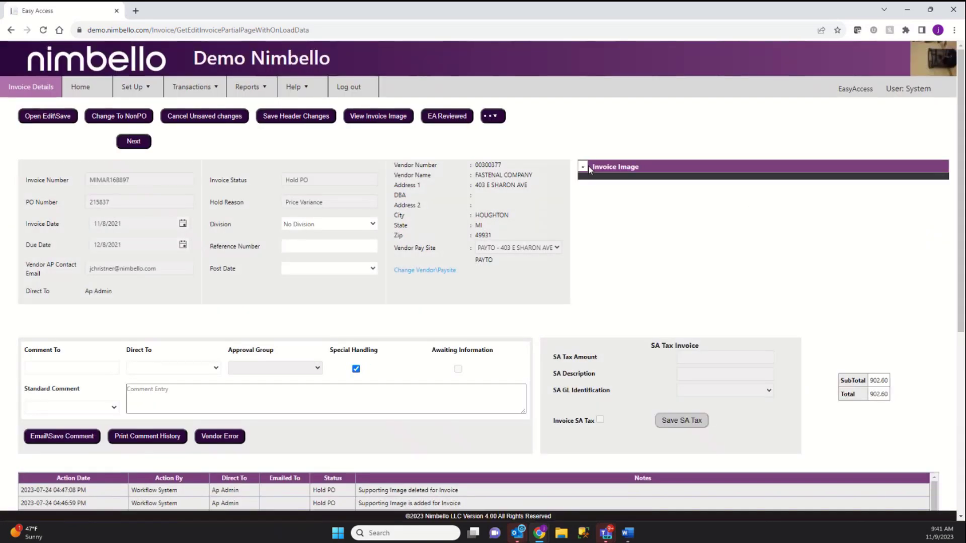
pyautogui.click(584, 166)
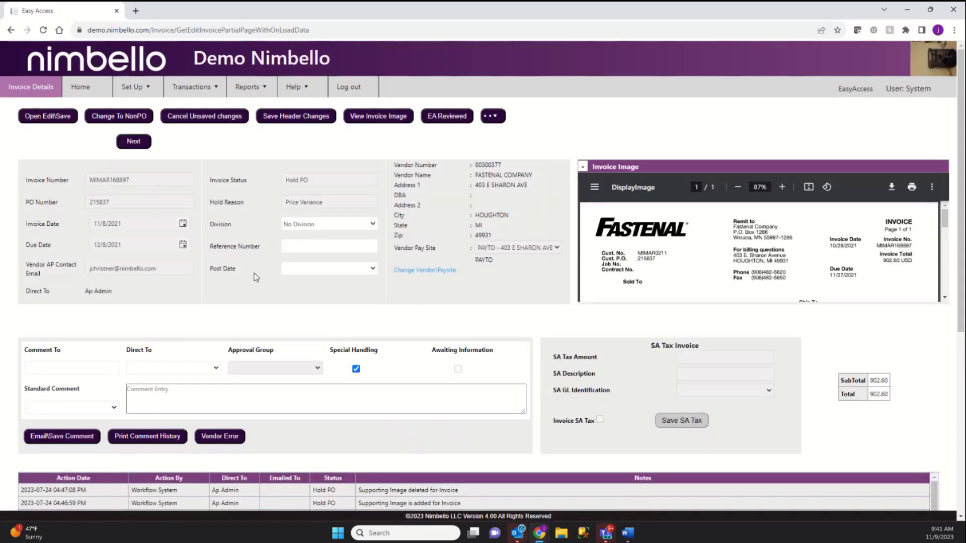
# Review the action history and expand Purchase Order\Receipt Details and Materials / Services Invoiced to compare the PO lines with the invoiced lines
pyautogui.scroll(-2, 399, 307)
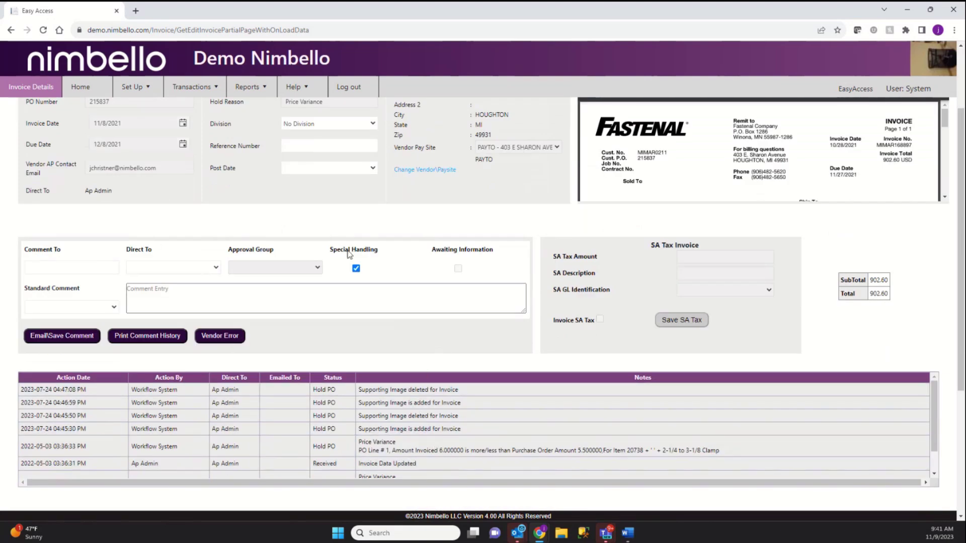
pyautogui.scroll(-4, 392, 347)
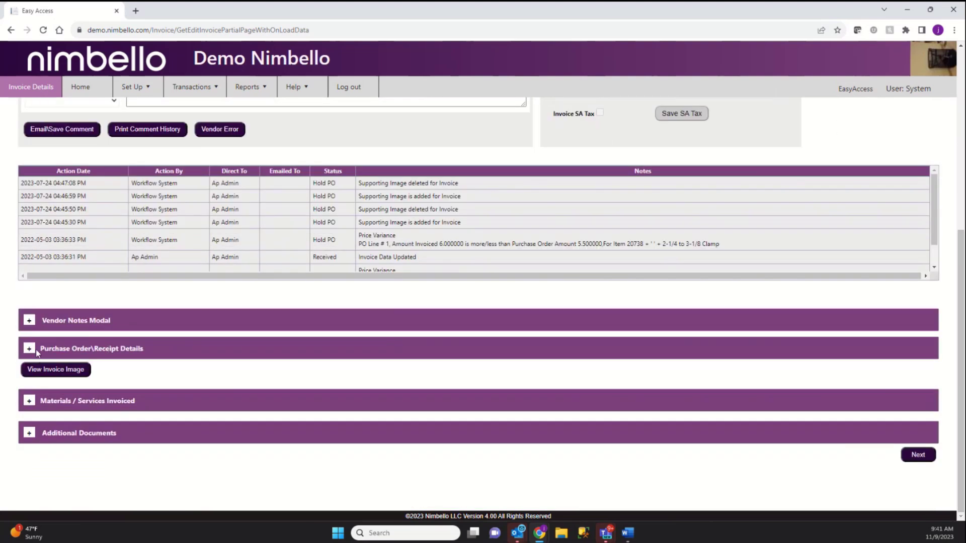
pyautogui.click(29, 349)
pyautogui.scroll(-4, 31, 377)
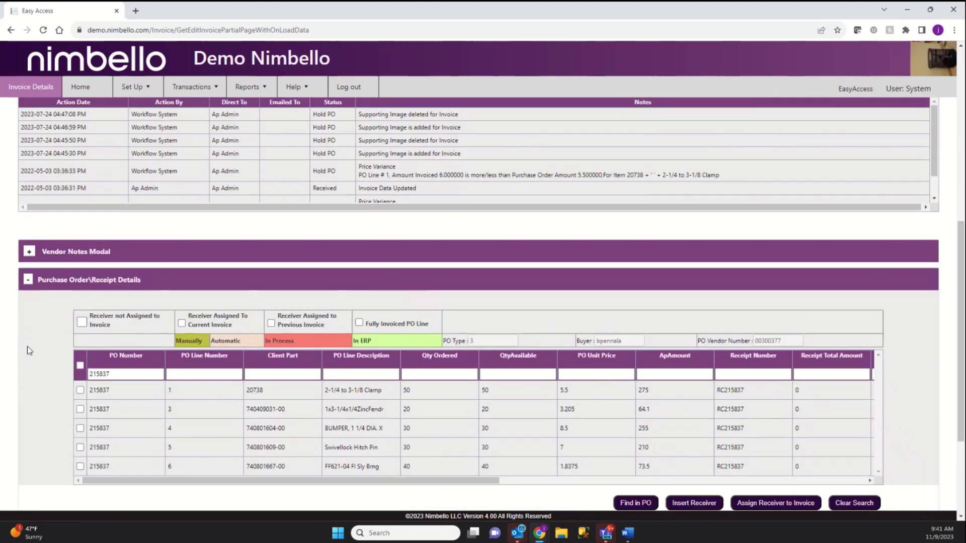
pyautogui.click(28, 401)
pyautogui.scroll(-1, 194, 352)
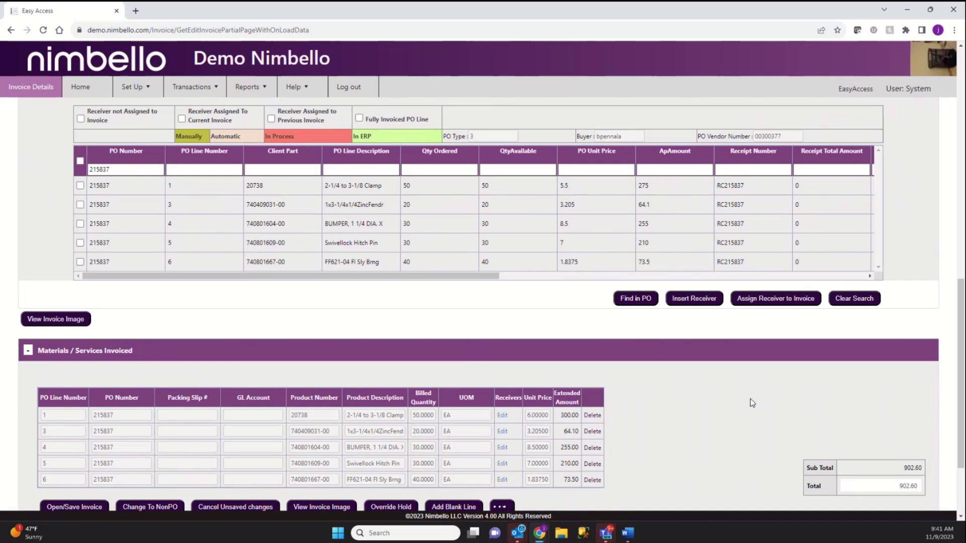
pyautogui.scroll(1, 750, 403)
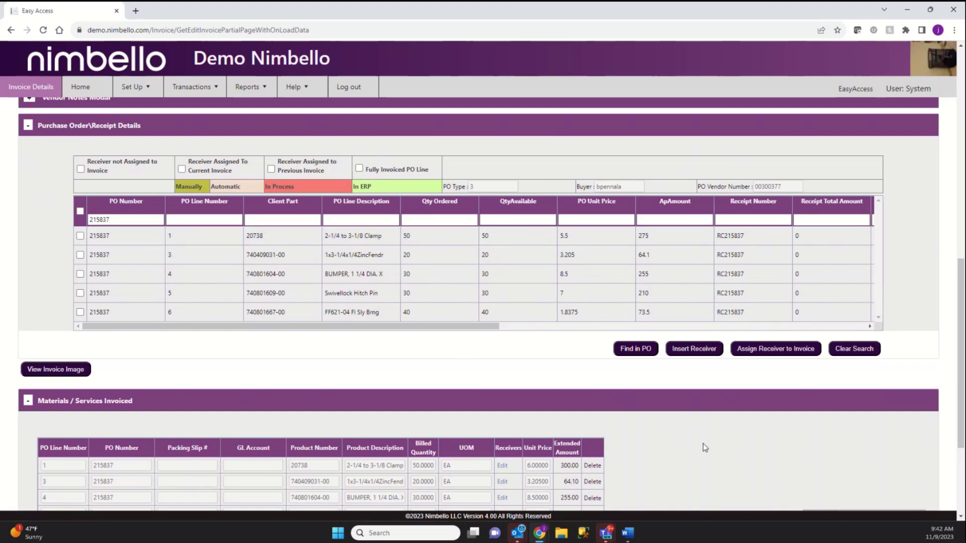
# Open the Materials / Services Invoiced lines for editing and cancel the unsaved changes
pyautogui.scroll(-3, 703, 443)
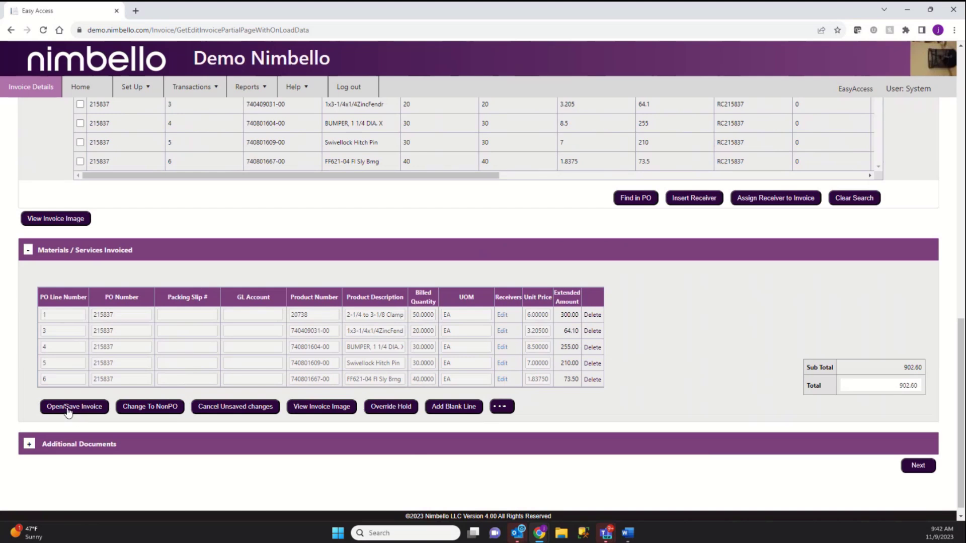
pyautogui.click(68, 411)
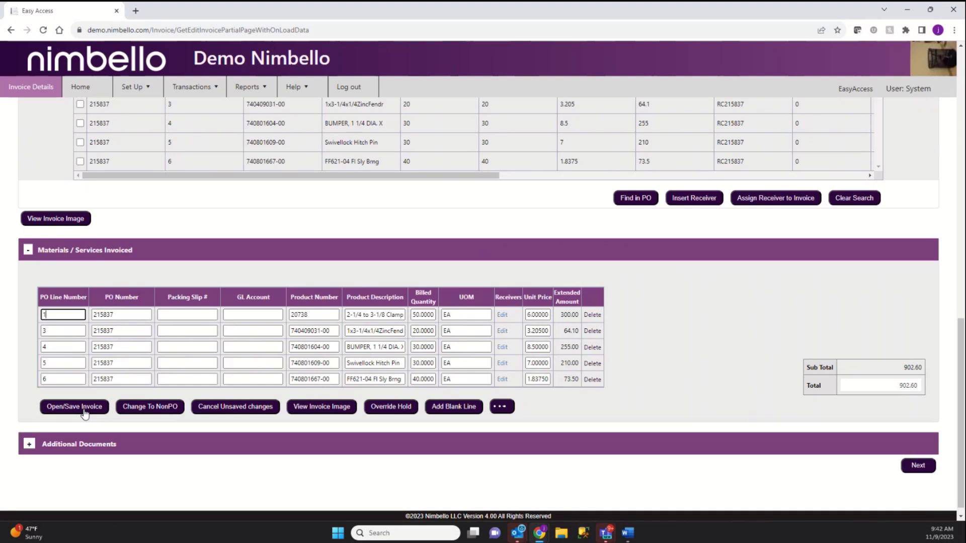
pyautogui.click(254, 407)
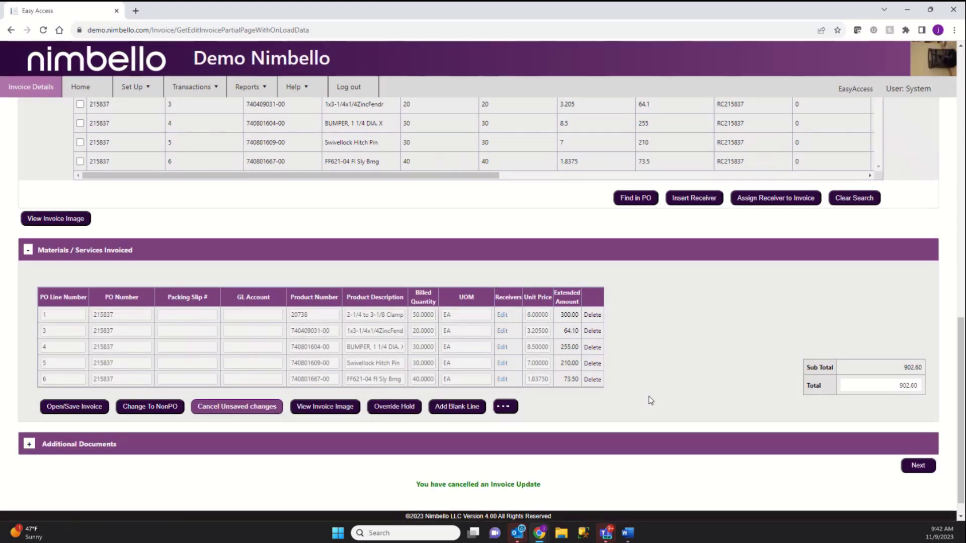
# Open the invoice search and search all invoices without any filter criteria
pyautogui.scroll(4, 649, 400)
pyautogui.scroll(1, 649, 399)
pyautogui.click(192, 87)
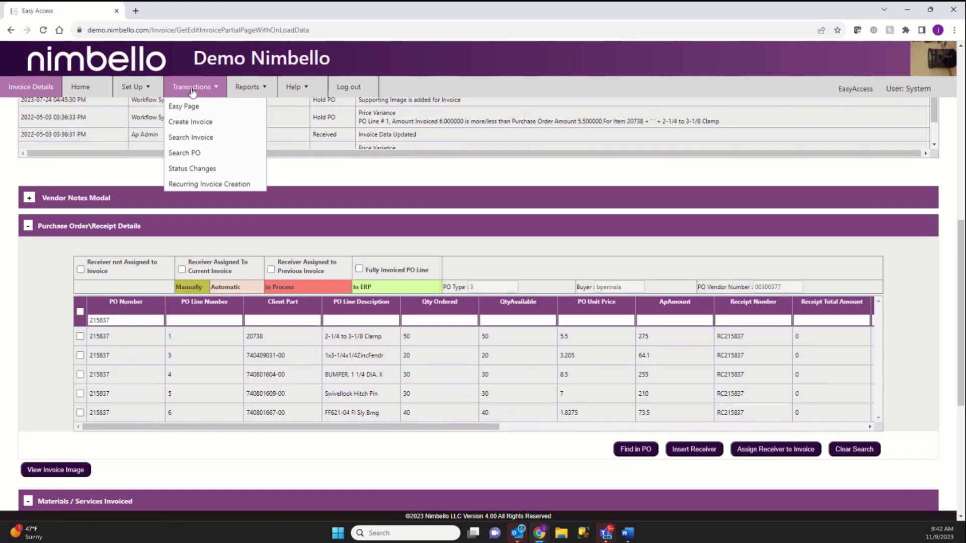
pyautogui.click(199, 140)
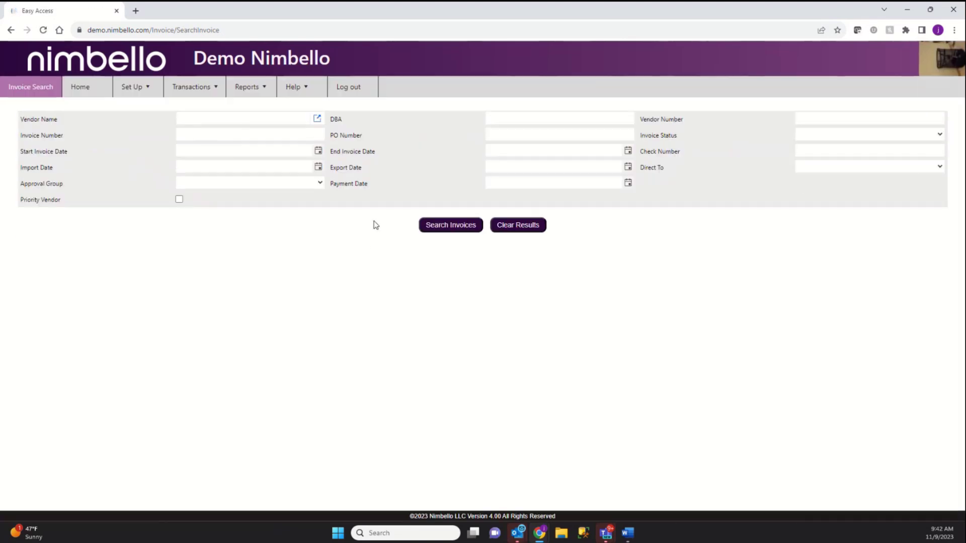
pyautogui.click(463, 231)
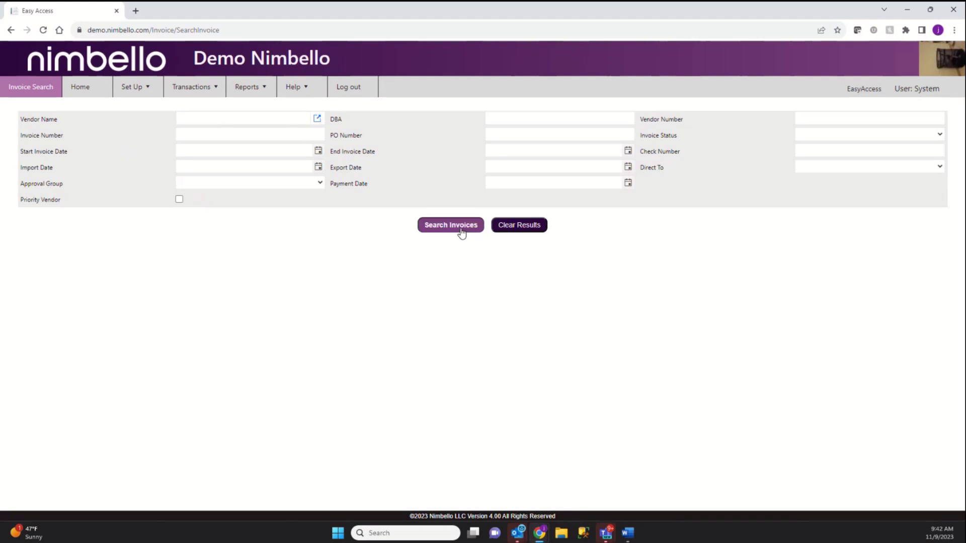